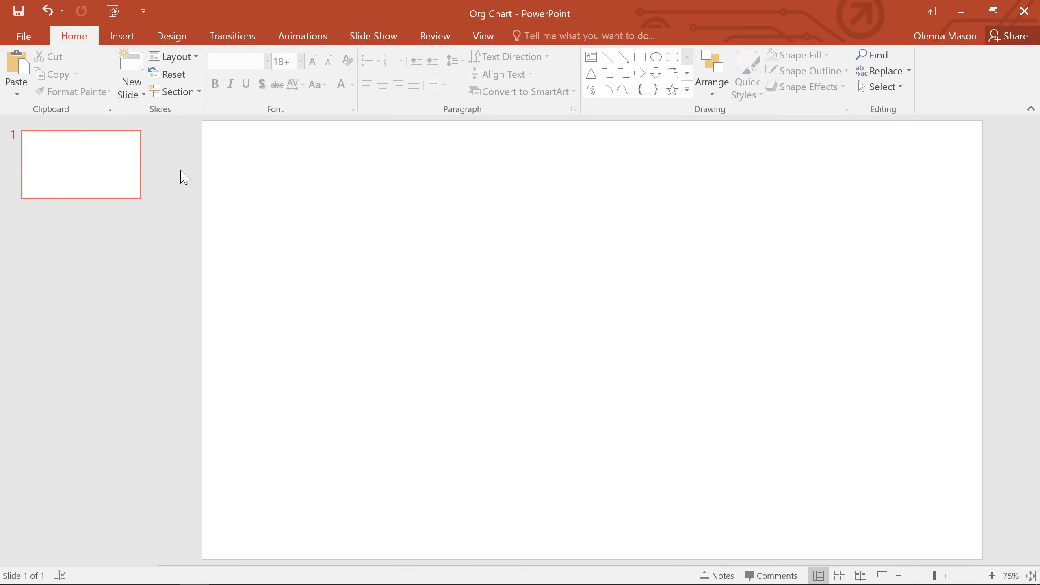
# Select the blank slide 1 and bring up the Insert ribbon commands.
pyautogui.click(127, 170)
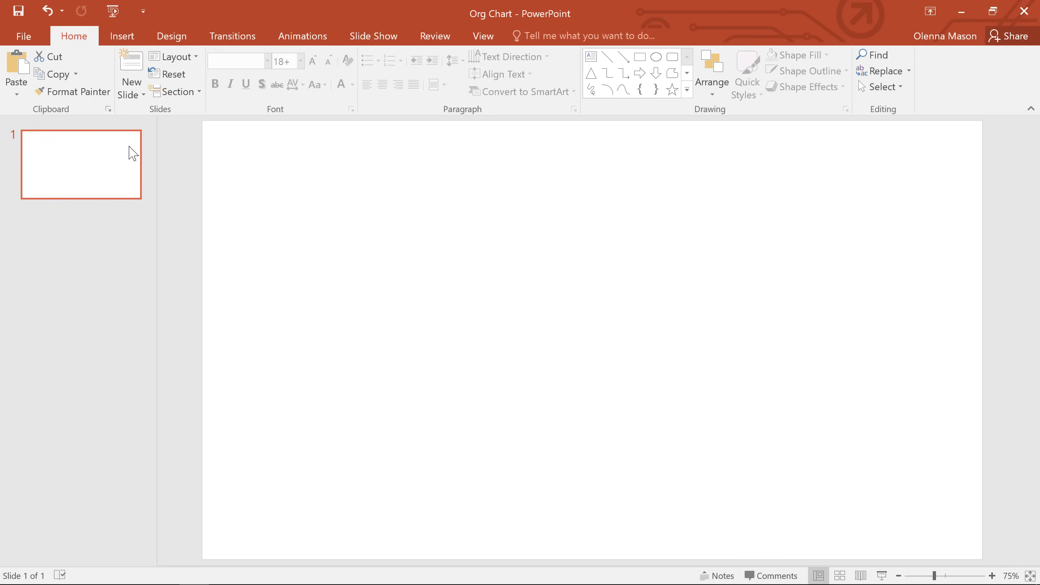
pyautogui.click(140, 44)
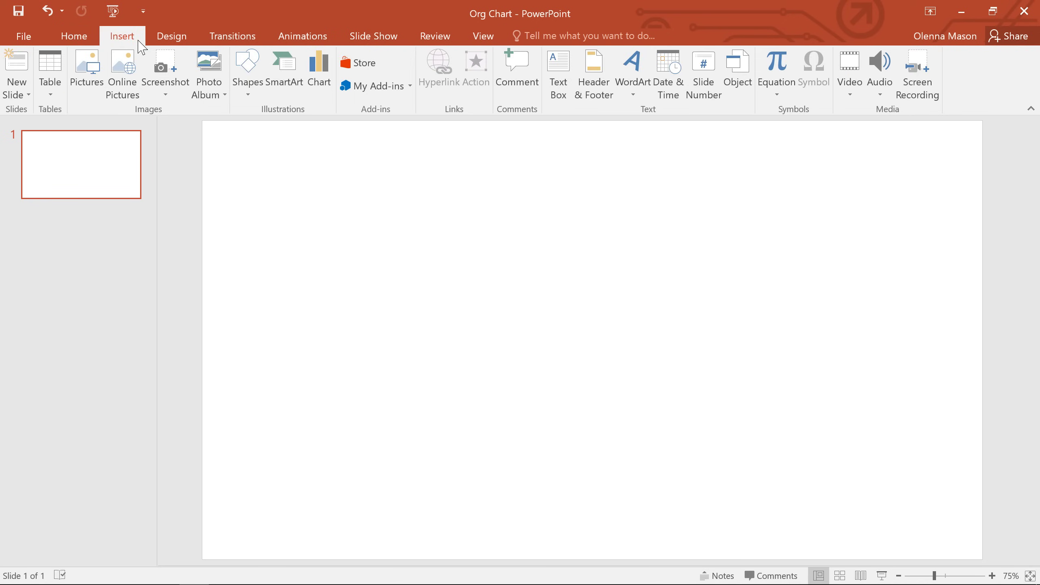
# Insert the Hierarchy SmartArt layout from the Hierarchy category onto the slide.
pyautogui.click(272, 66)
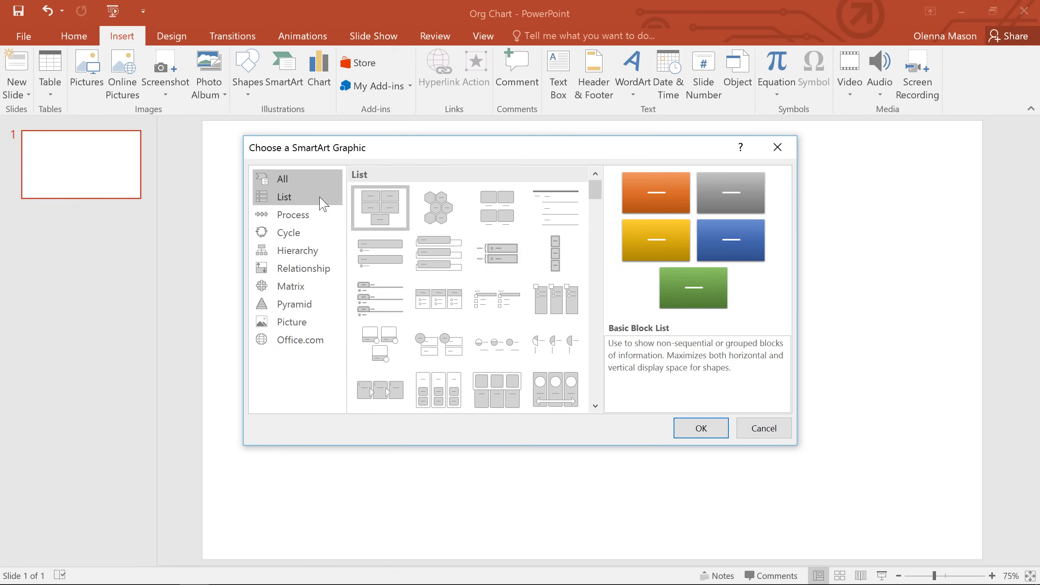
pyautogui.click(330, 252)
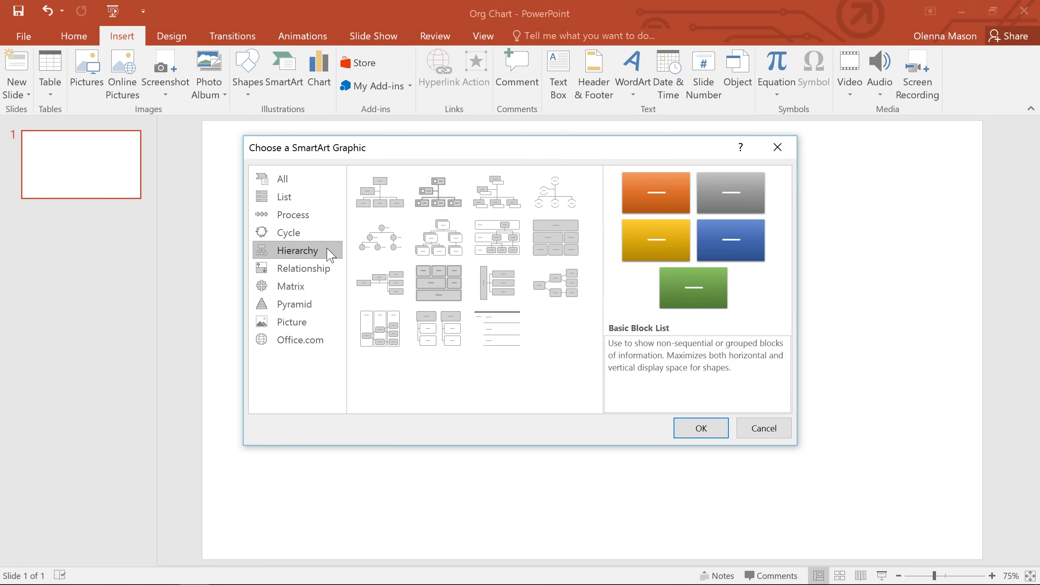
pyautogui.click(430, 251)
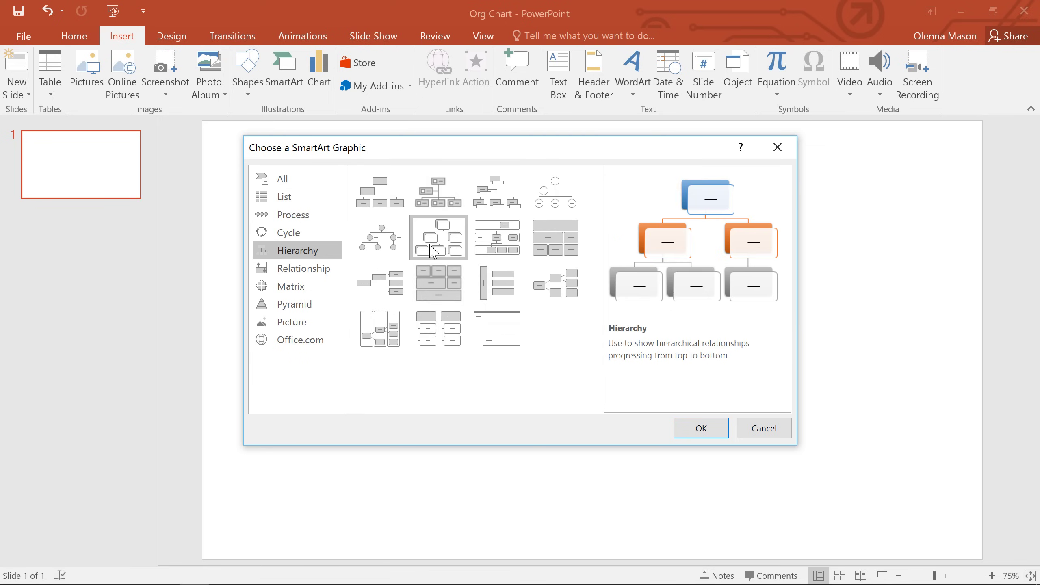
pyautogui.click(691, 426)
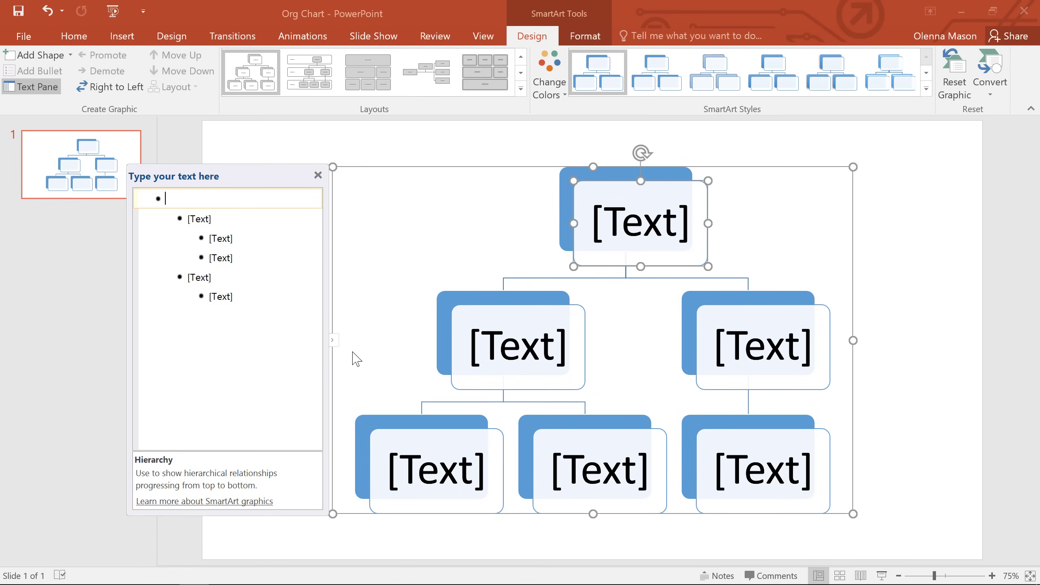
# Enter 'Kei, Owner' and 'Christine, Manager' in the top two Text Pane entries.
pyautogui.click(333, 340)
pyautogui.click(333, 342)
pyautogui.click(263, 197)
pyautogui.write('Kei, Owner')
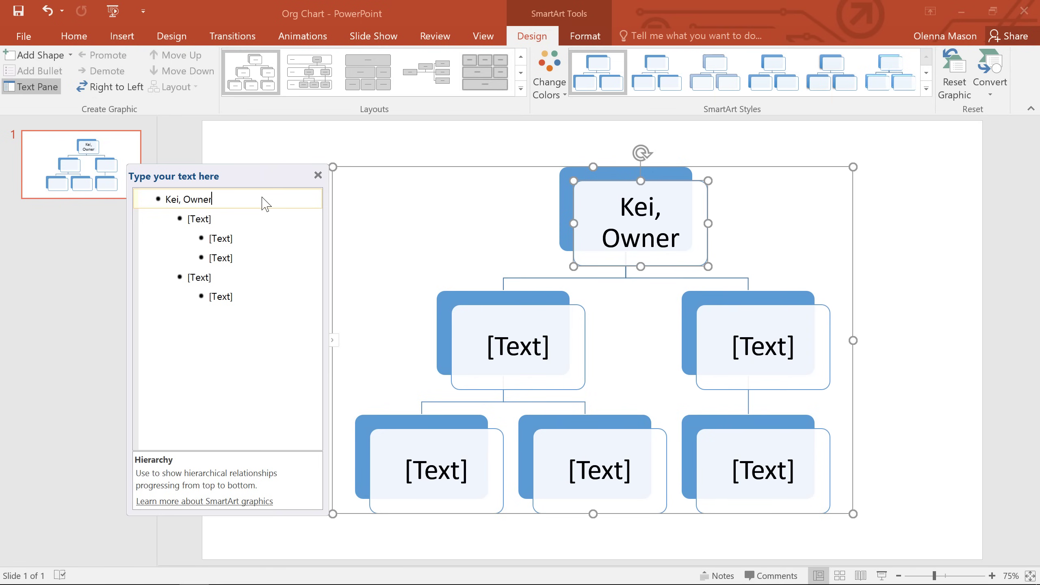
pyautogui.click(257, 216)
pyautogui.write('Christine, Manager')
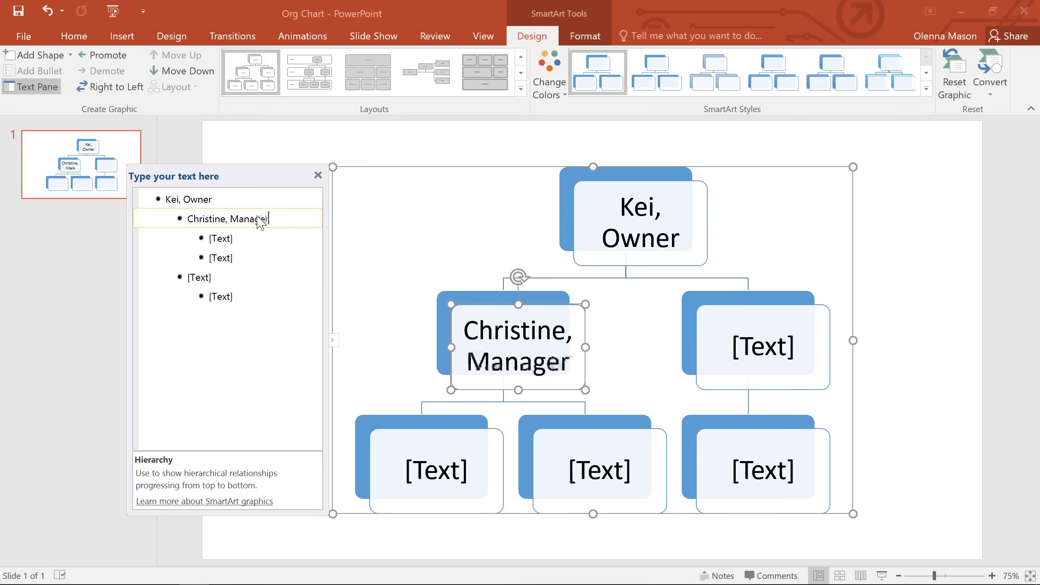
# Enter 'Jeff, Sales Associate' and 'Alex, Sales Associate' as the third-level entries.
pyautogui.click(255, 239)
pyautogui.write('Jef')
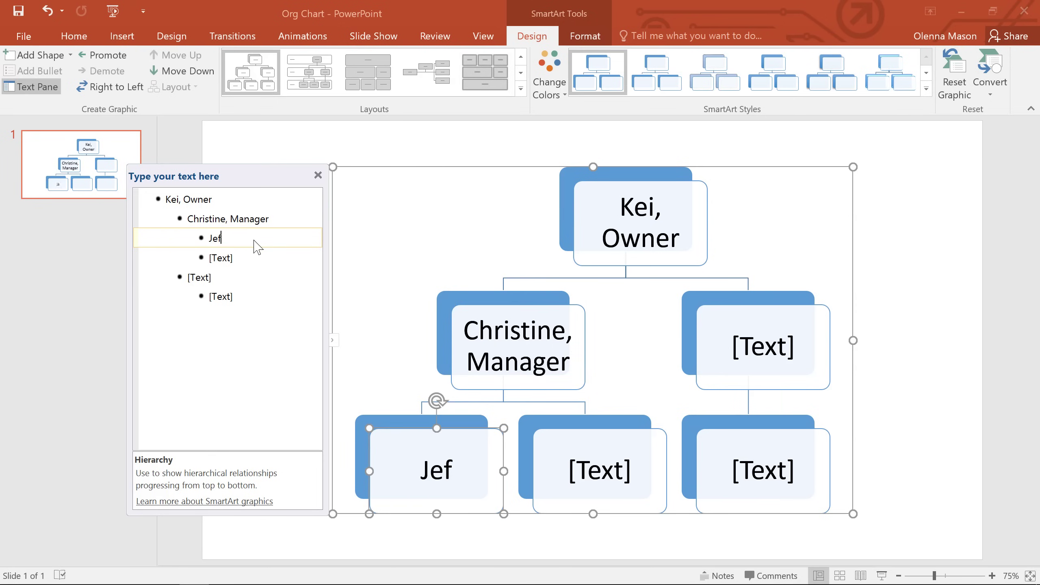
pyautogui.write('f, Sales Associate')
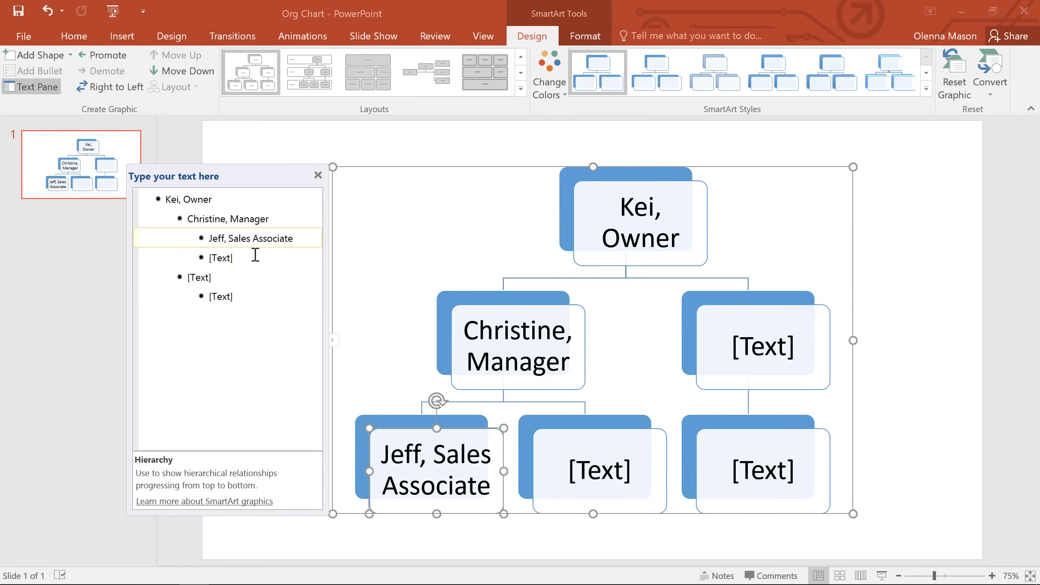
pyautogui.click(255, 258)
pyautogui.write('Alex, Sales Associate')
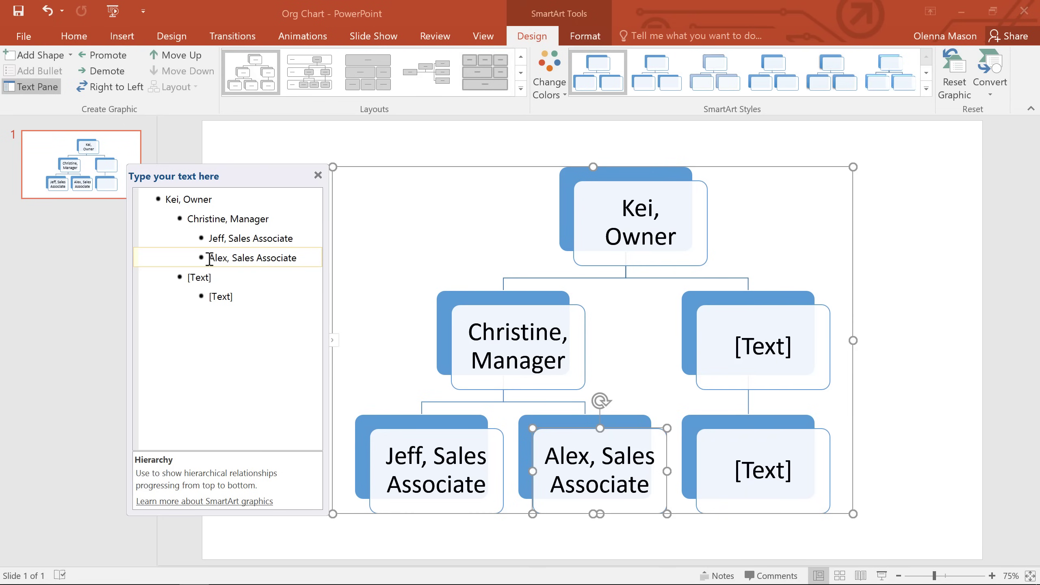
# Keep Alex at Jeff's level and remove the stray empty entry below him.
pyautogui.press('Tab')
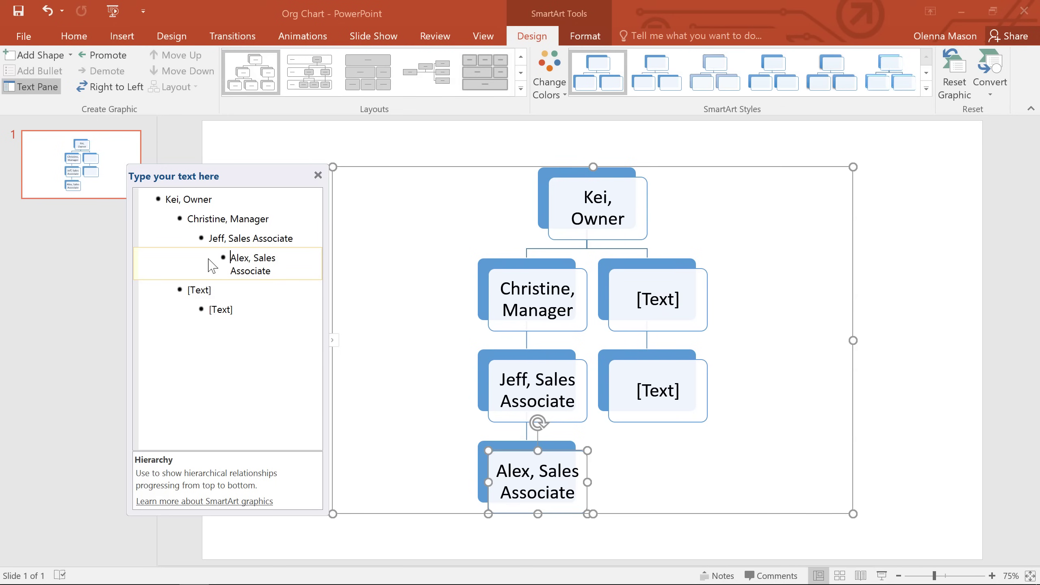
pyautogui.hotkey('shift', 'Tab')
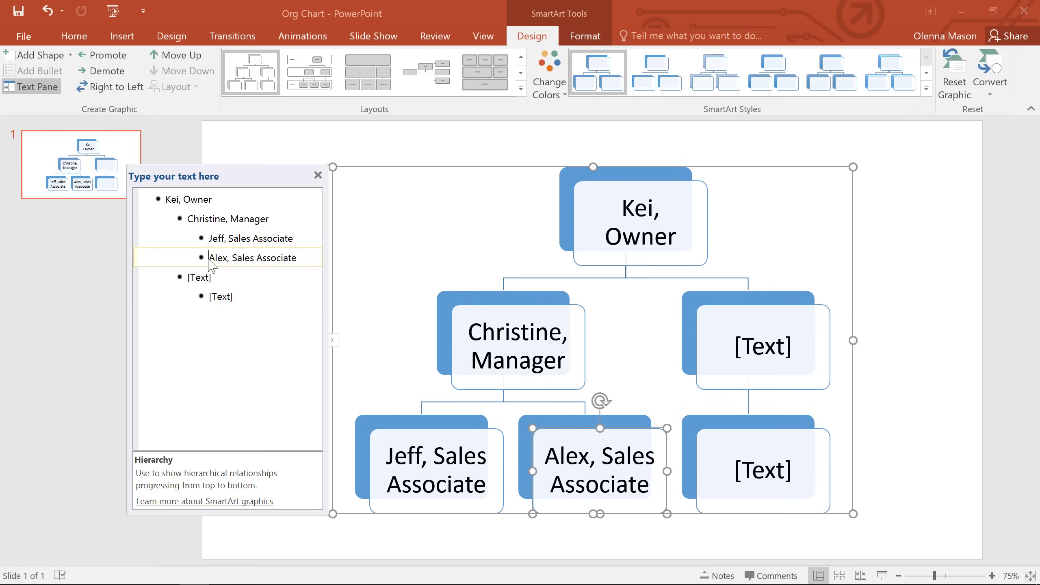
pyautogui.click(295, 258)
pyautogui.press('Return')
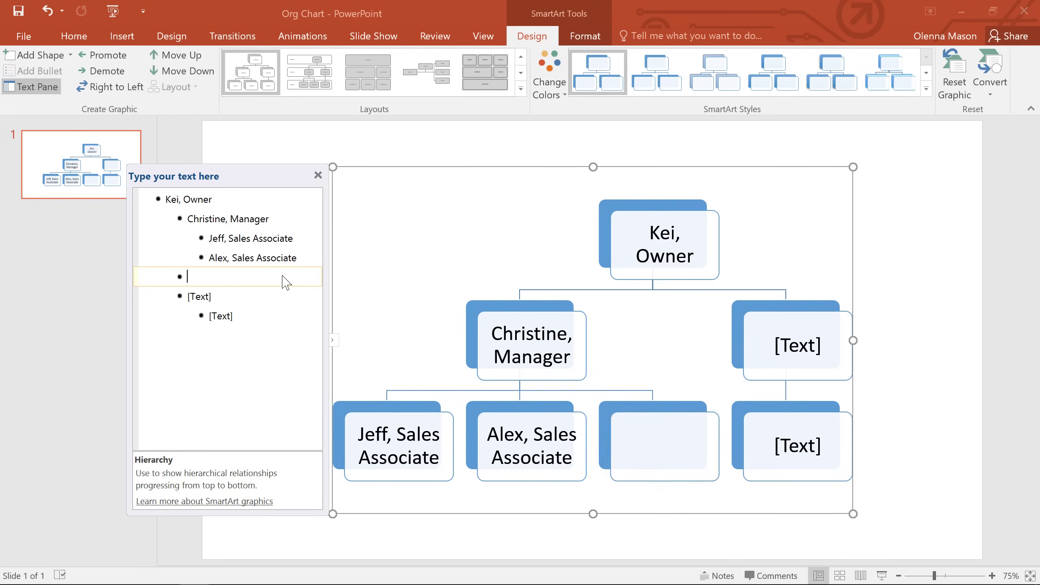
pyautogui.hotkey('shift', 'Tab')
pyautogui.hotkey('shift', 'Tab')
pyautogui.press('BackSpace')
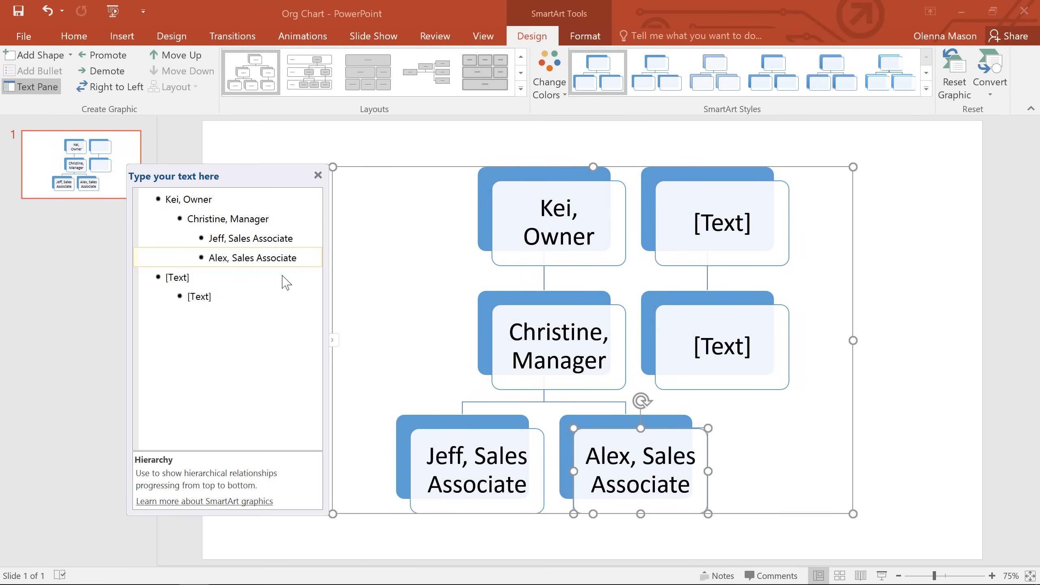
# Delete the unused top-level placeholder entry and its sub-entry with their boxes.
pyautogui.click(236, 279)
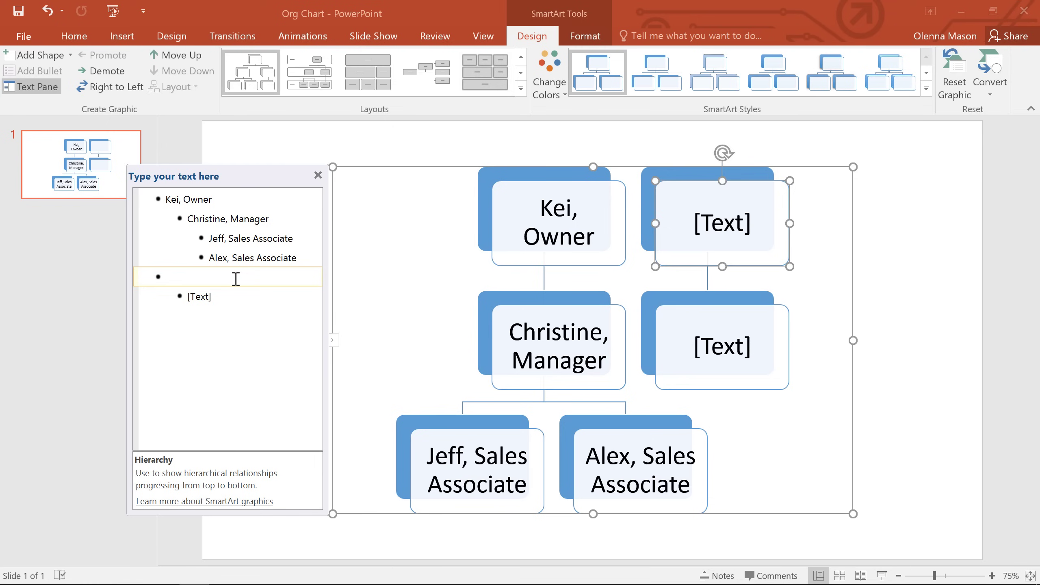
pyautogui.press('Delete')
pyautogui.press('BackSpace')
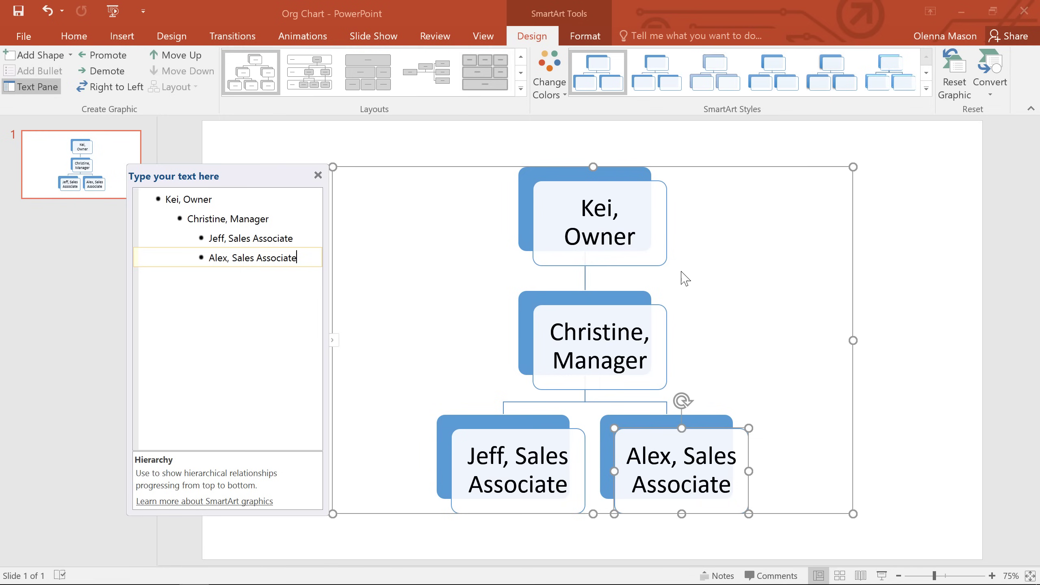
# Apply the third Best Match SmartArt style and the Colorful - Accent Colors scheme.
pyautogui.click(925, 88)
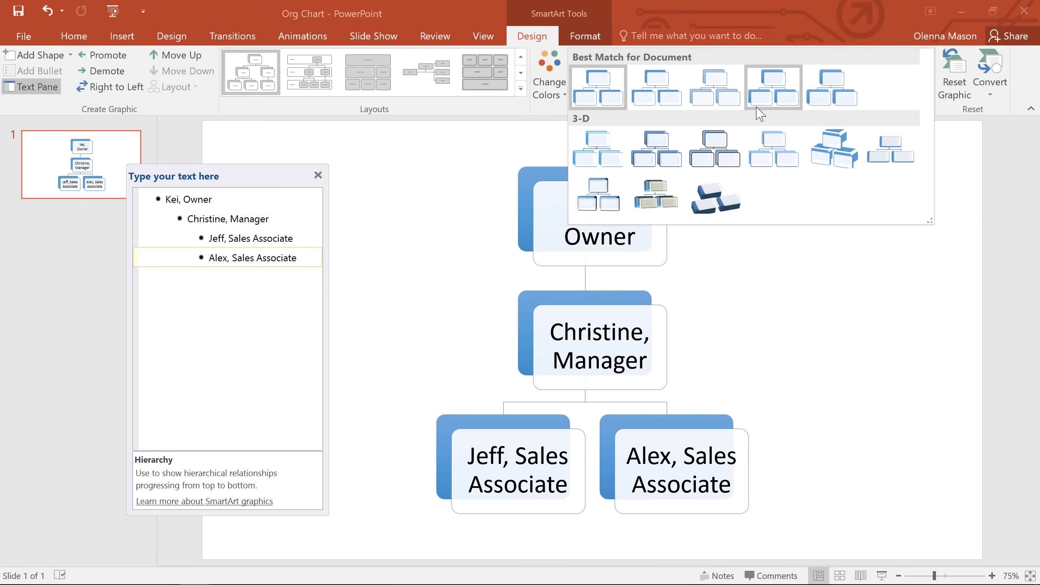
pyautogui.click(727, 103)
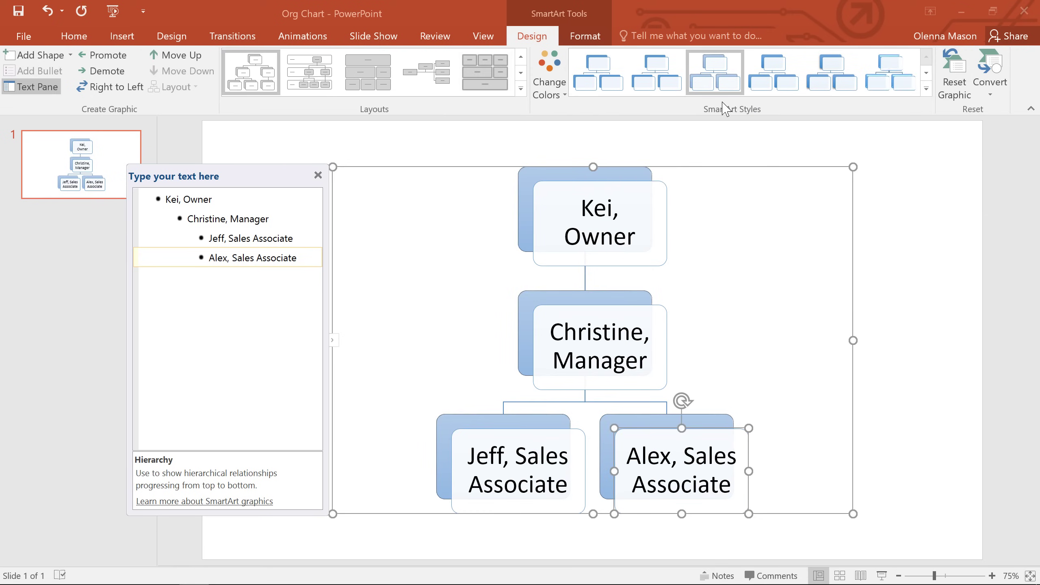
pyautogui.click(565, 96)
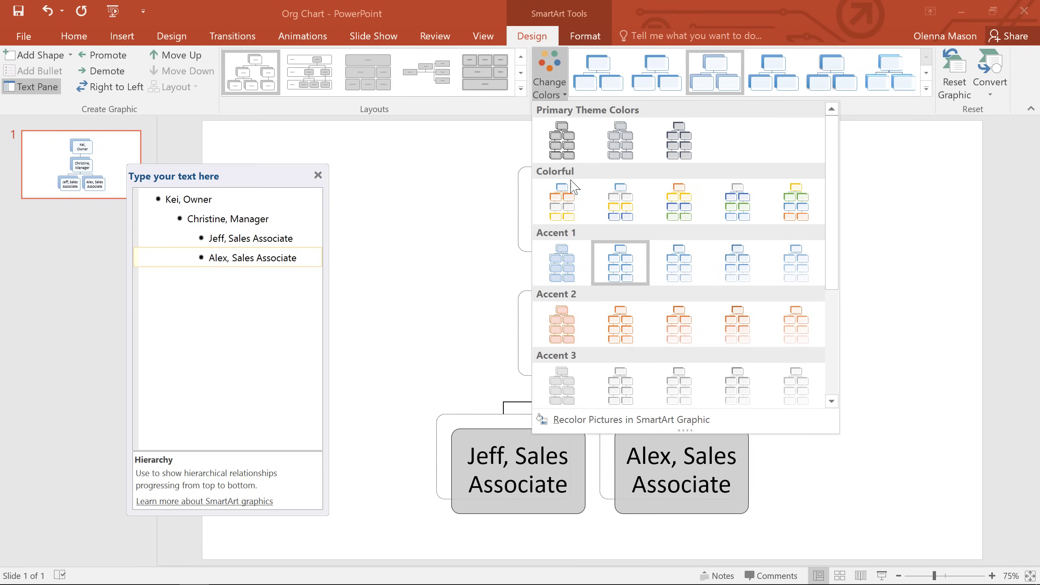
pyautogui.click(575, 194)
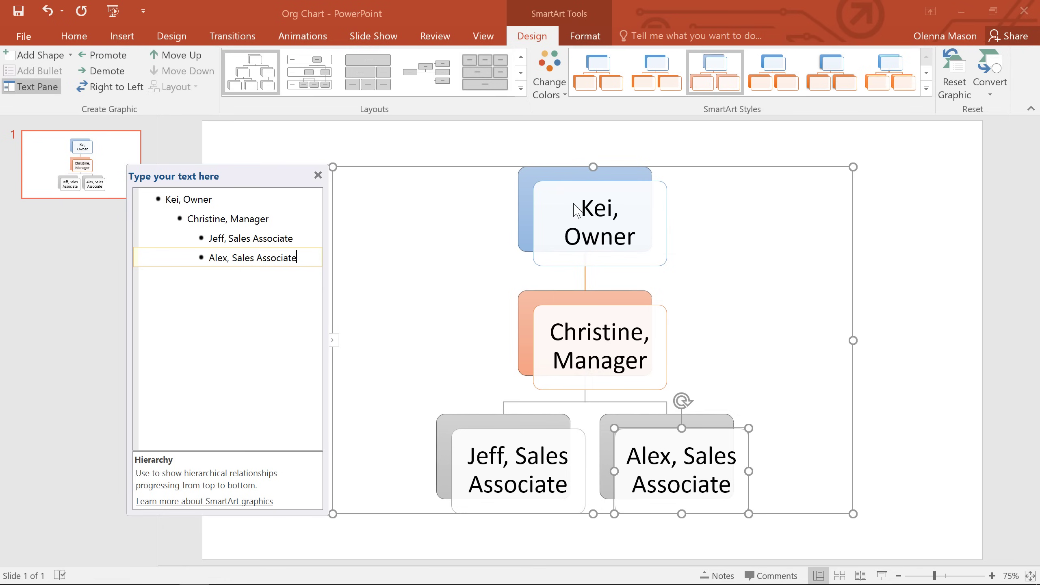
pyautogui.click(558, 167)
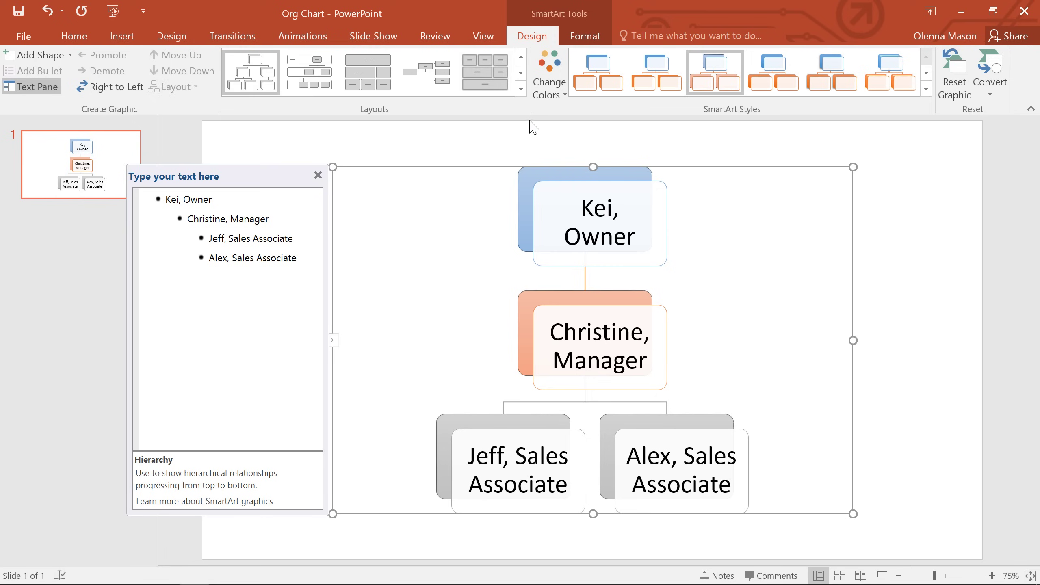
# Switch the org chart to the Horizontal Organization Chart layout.
pyautogui.click(521, 89)
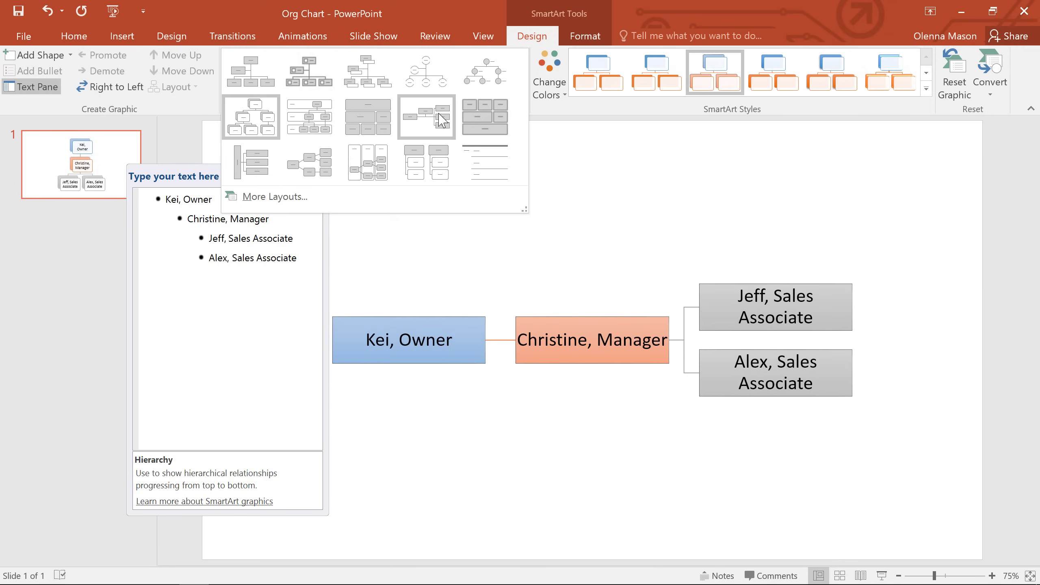
pyautogui.click(441, 121)
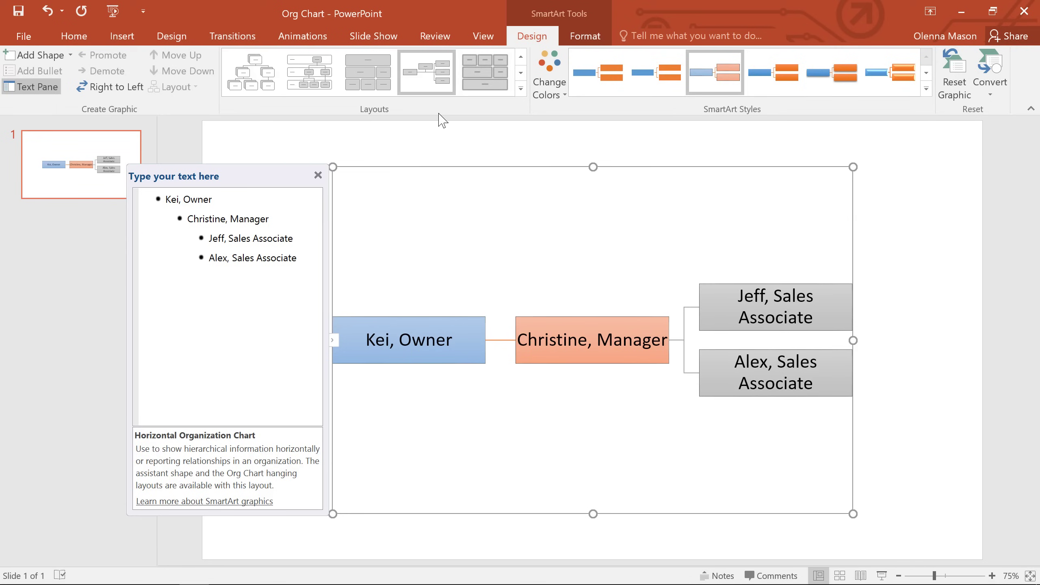
pyautogui.click(482, 321)
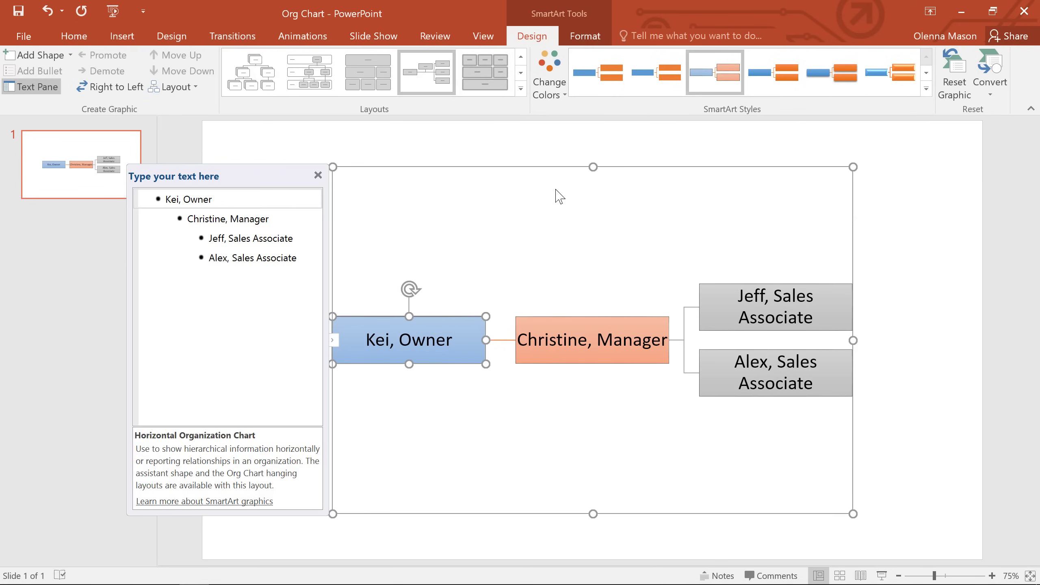
# Fill Kei's box with a light blue theme colour using Shape Fill.
pyautogui.click(584, 37)
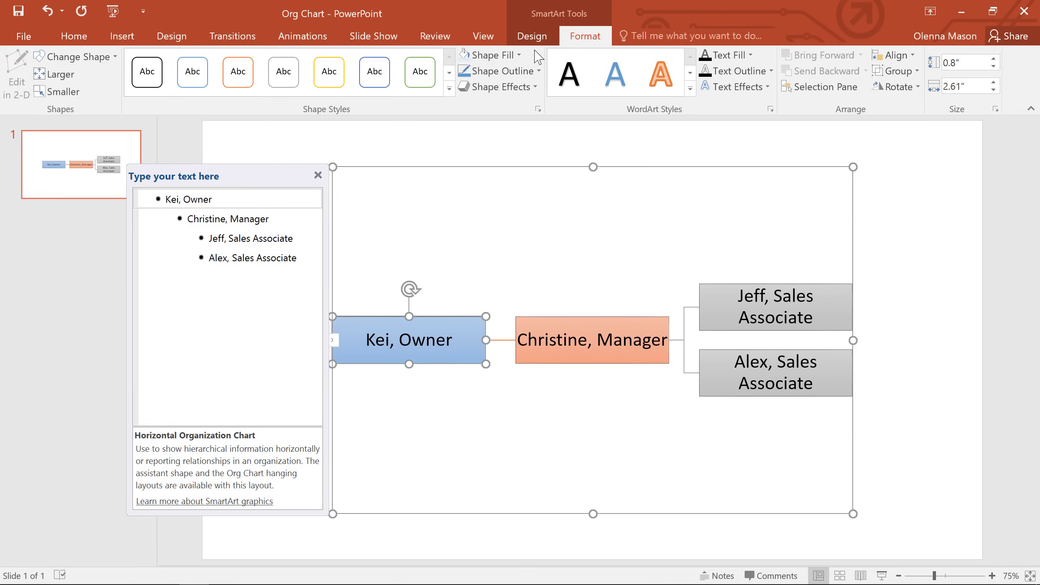
pyautogui.click(519, 57)
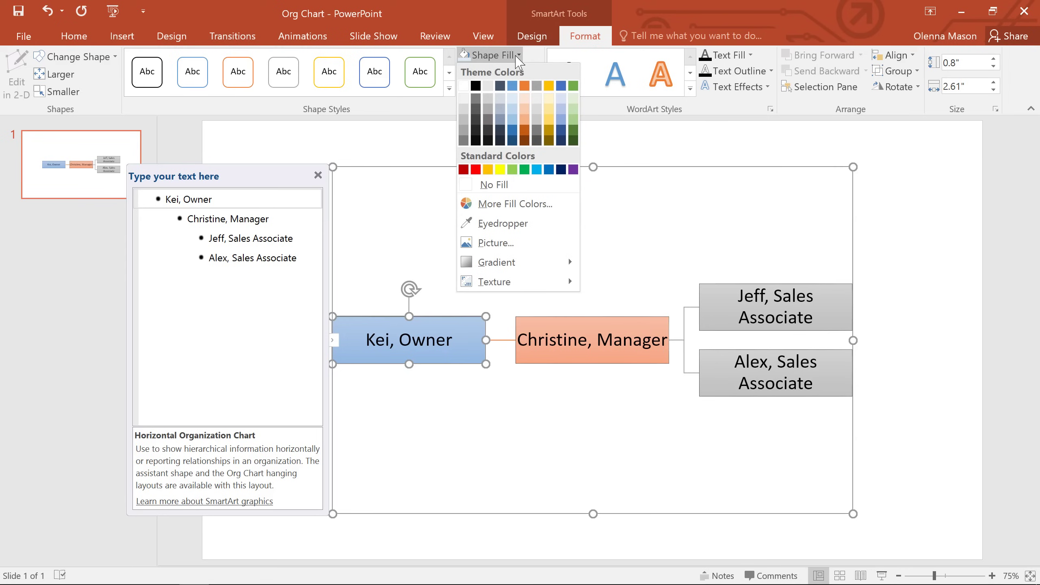
pyautogui.click(513, 98)
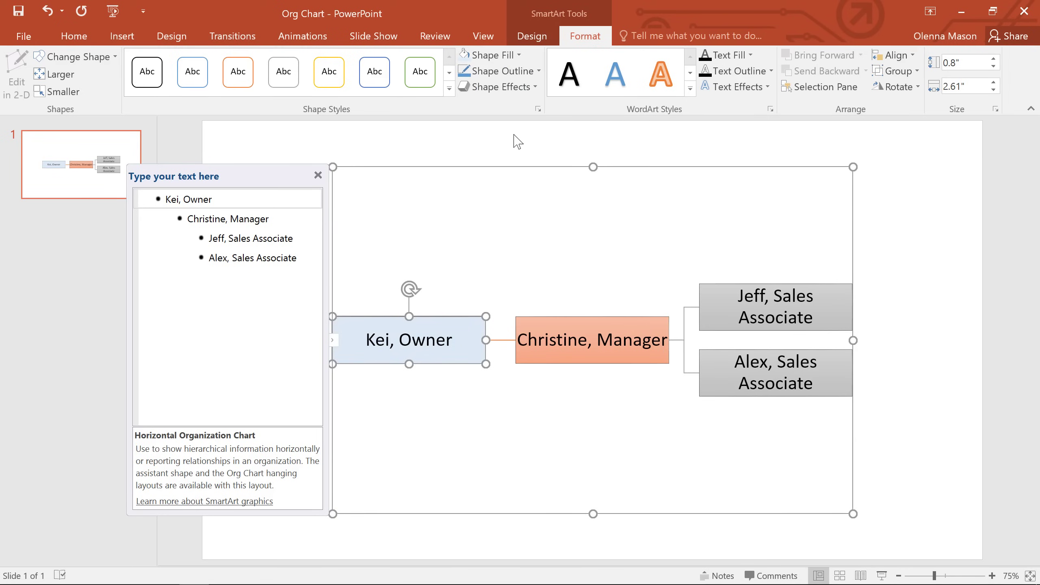
pyautogui.click(516, 142)
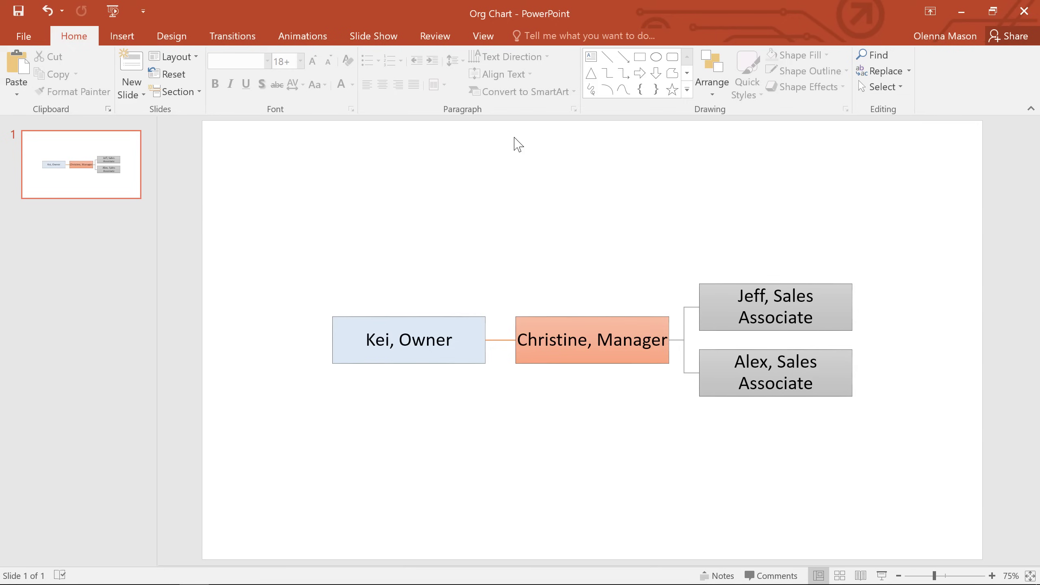